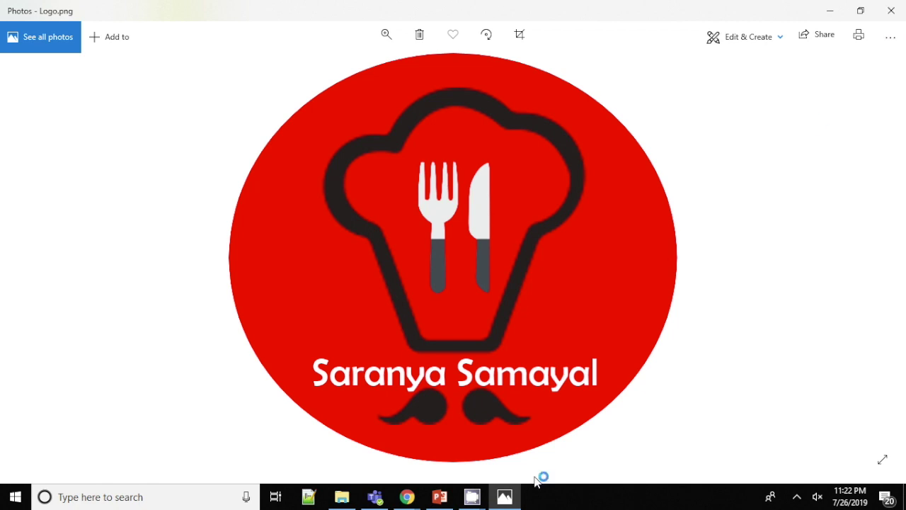
Step: Switch from the Logo.png preview in Photos to the blank Presentation1 in PowerPoint
left_click(439, 500)
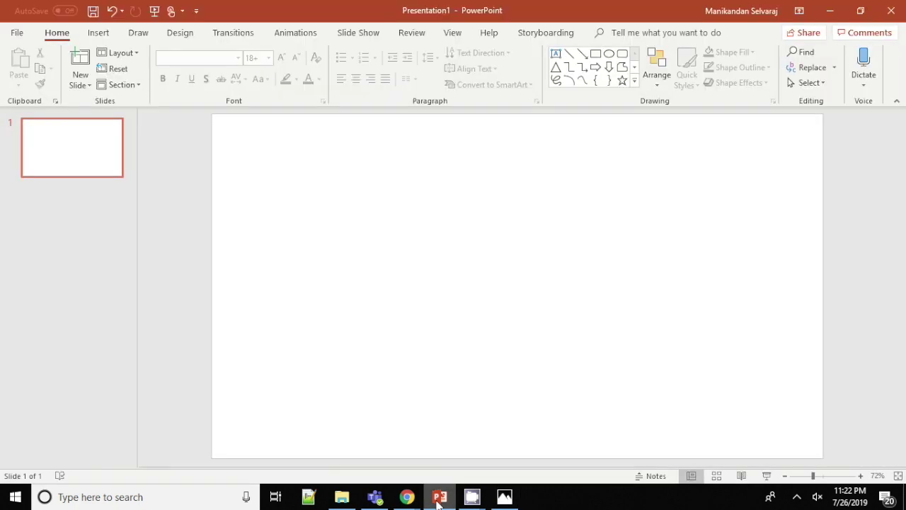
Step: Drag hat.ico from the Desktop\logo folder onto the slide and move it slightly up
left_click(354, 500)
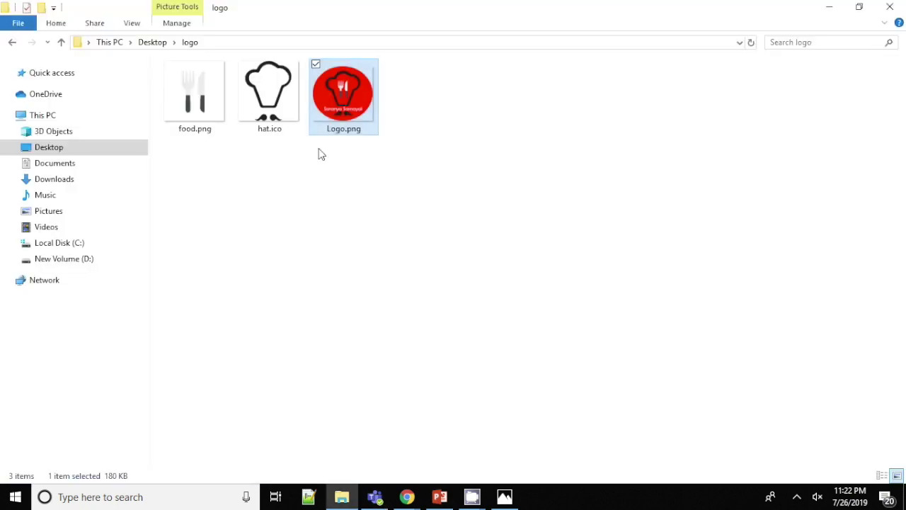
left_click(284, 107)
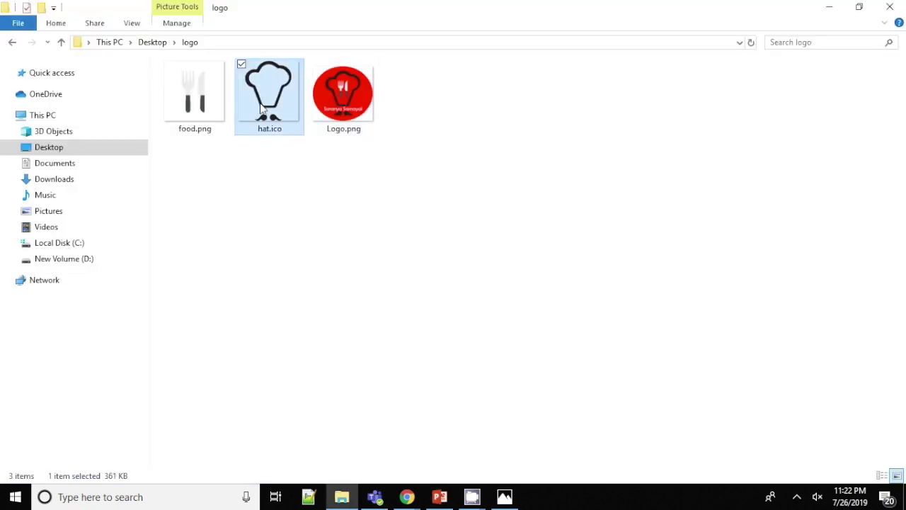
mouse_move(261, 103)
left_mouse_down()
mouse_move(439, 480)
mouse_move(500, 373)
left_mouse_up()
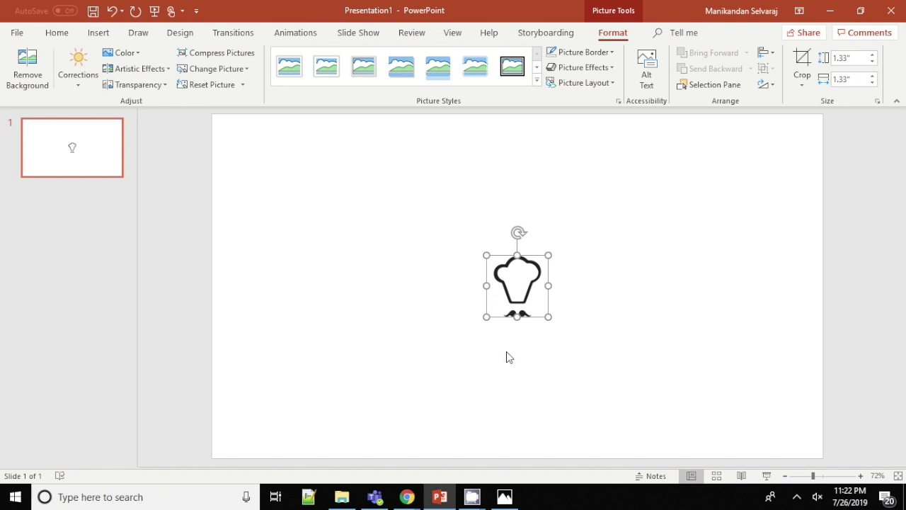
left_click(835, 16)
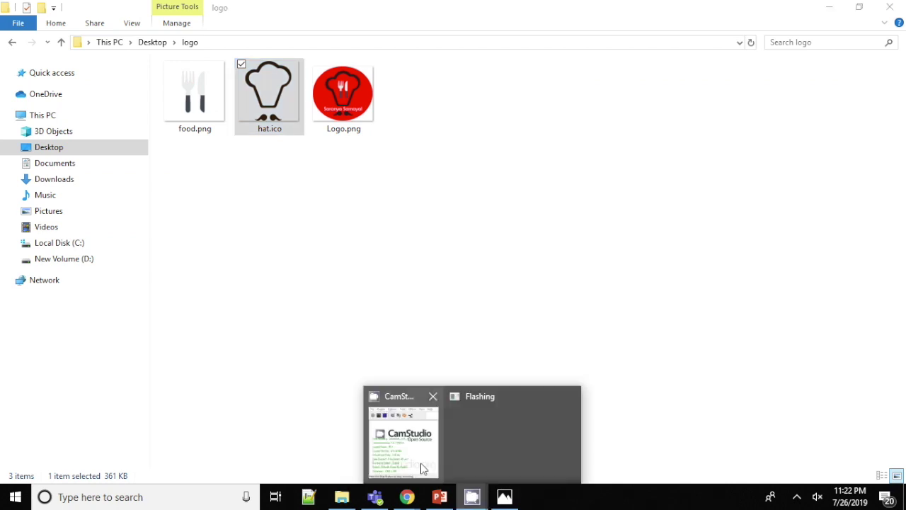
mouse_move(472, 498)
left_click(440, 496)
left_click_drag(512, 283, 448, 242)
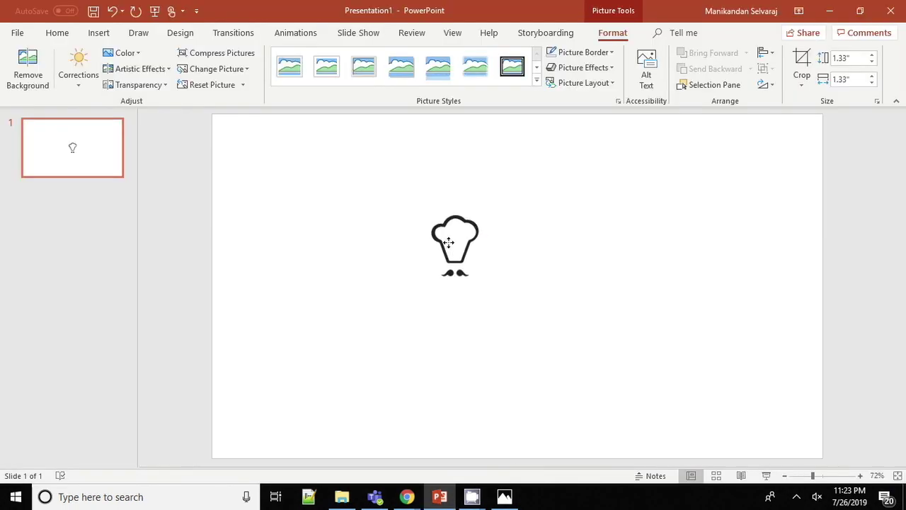
left_click(536, 255)
Step: Draw a large oval right of the chef hat, enlarge it, and shift it slightly left
left_click(609, 54)
left_click_drag(543, 150, 676, 286)
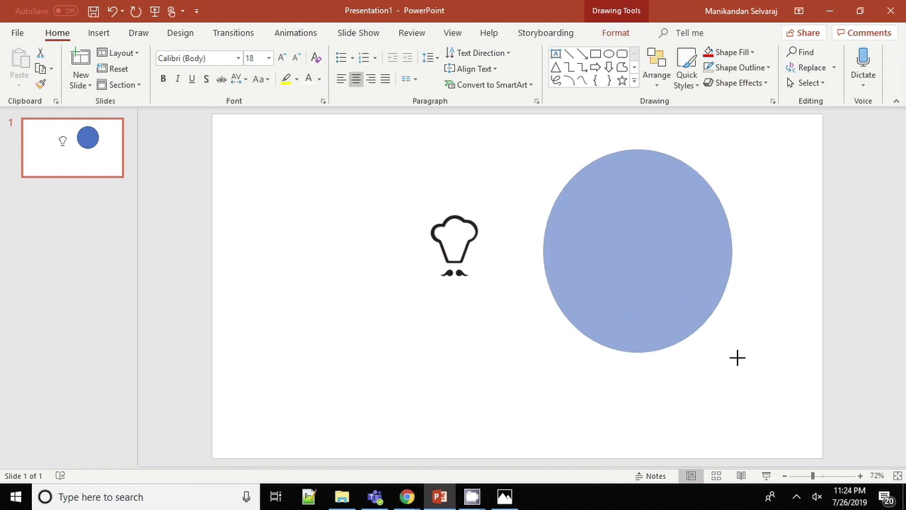
left_click_drag(676, 286, 755, 380)
left_click_drag(648, 288, 604, 285)
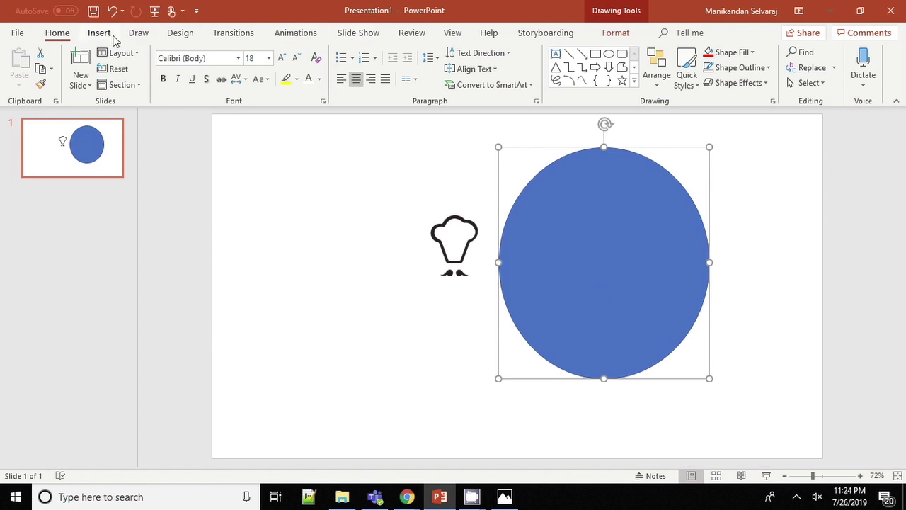
Step: Switch ribbon tabs to bring back the shape fill and outline options
left_click(179, 34)
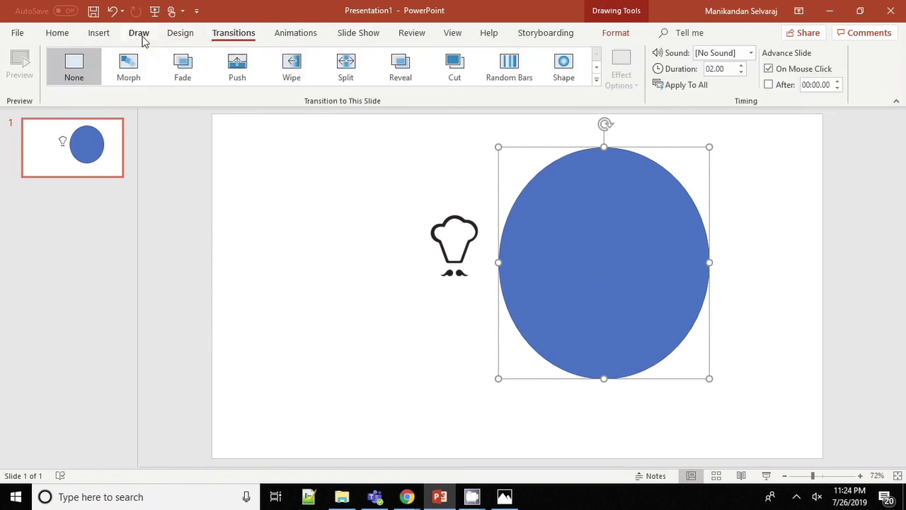
left_click(141, 36)
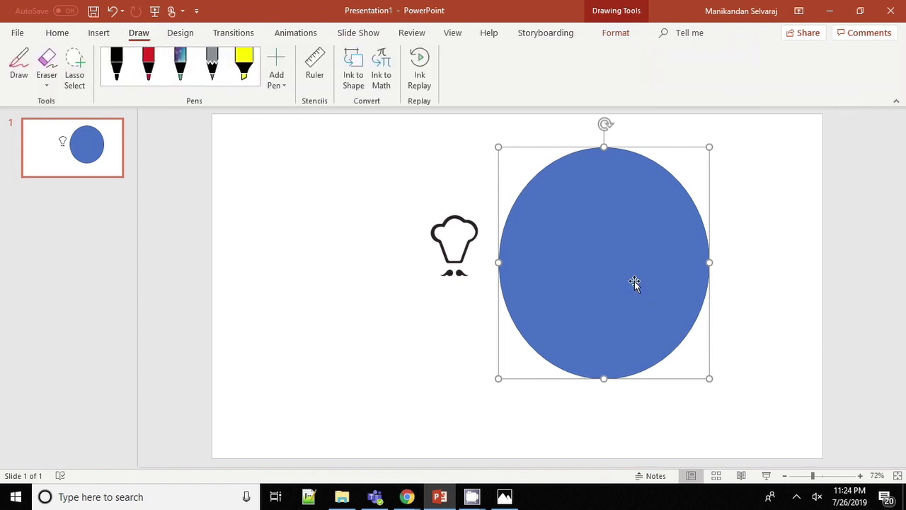
left_click(56, 33)
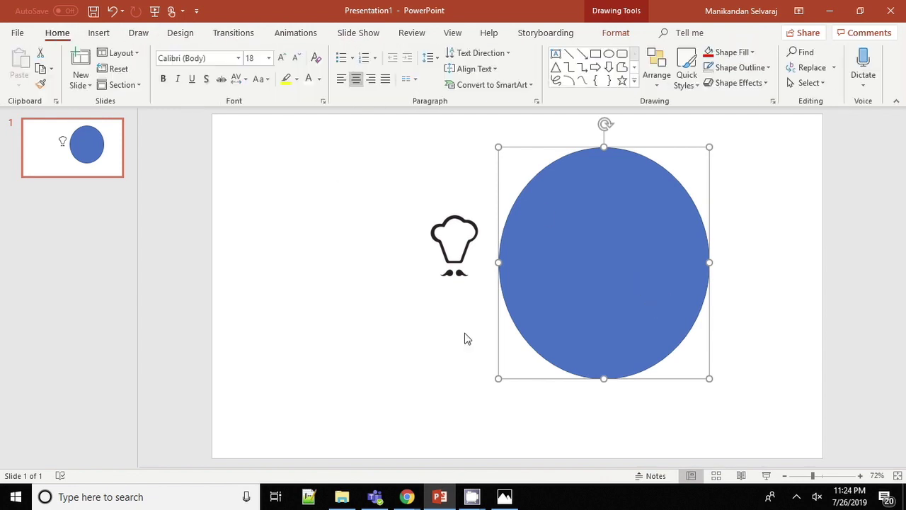
Step: Fill the oval with red from the right-click mini toolbar
right_click(599, 300)
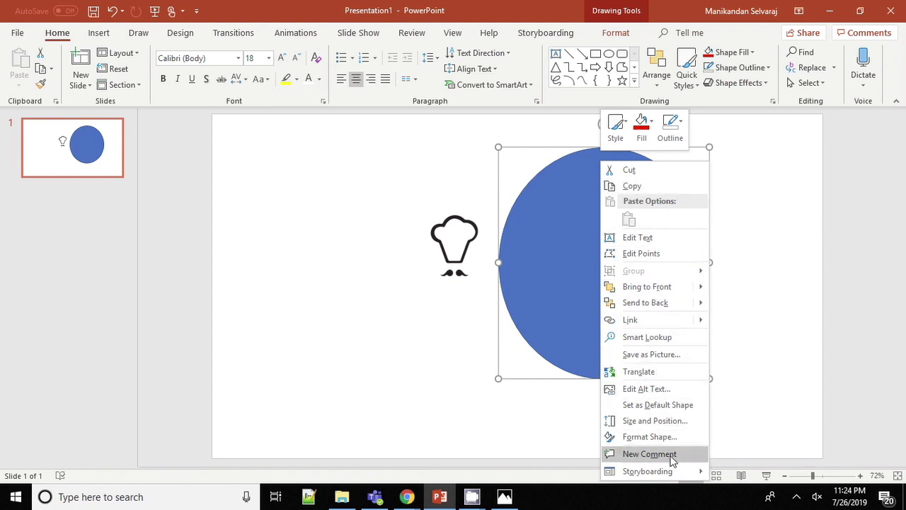
left_click(655, 122)
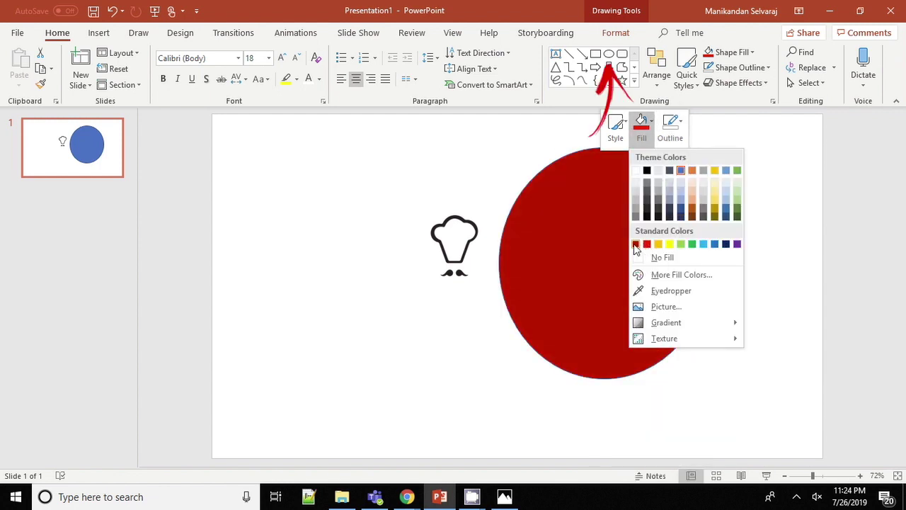
left_click(647, 244)
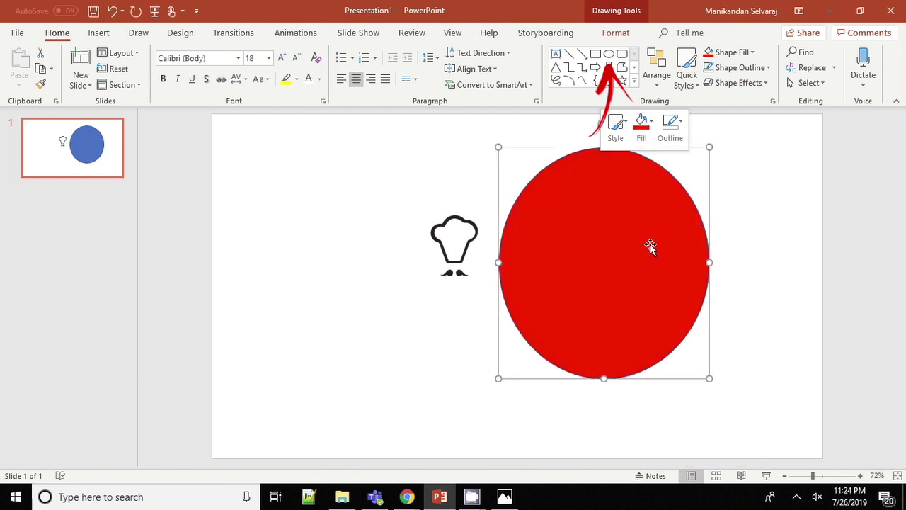
left_click(758, 227)
left_click(656, 246)
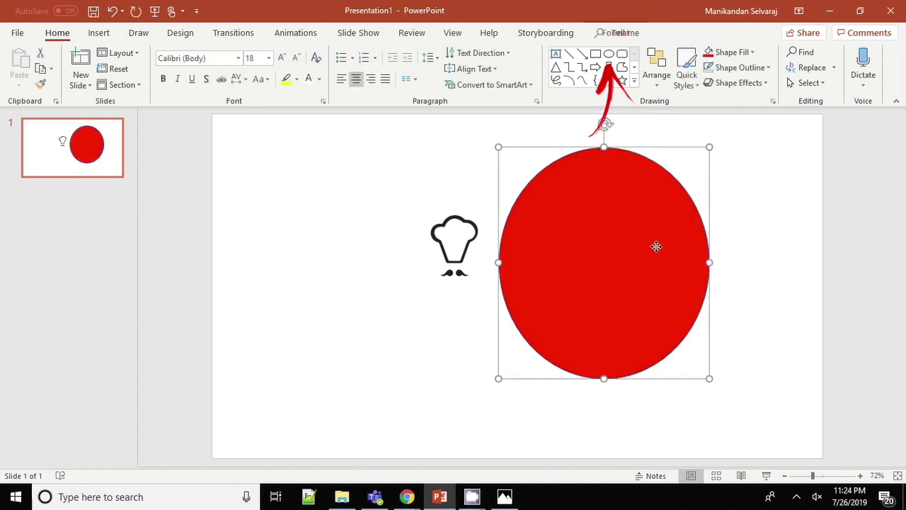
Step: Remove the red circle's outline with Shape Outline > No Outline
right_click(611, 219)
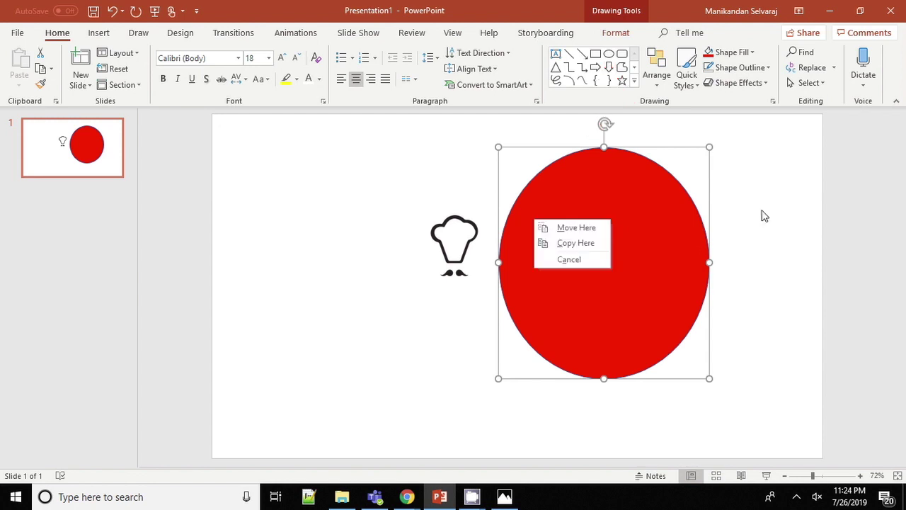
left_click(653, 243)
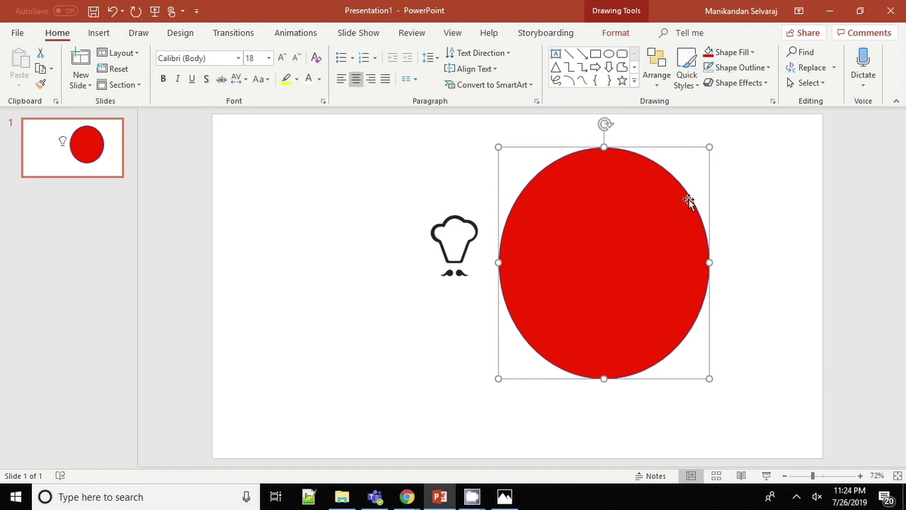
left_click(767, 71)
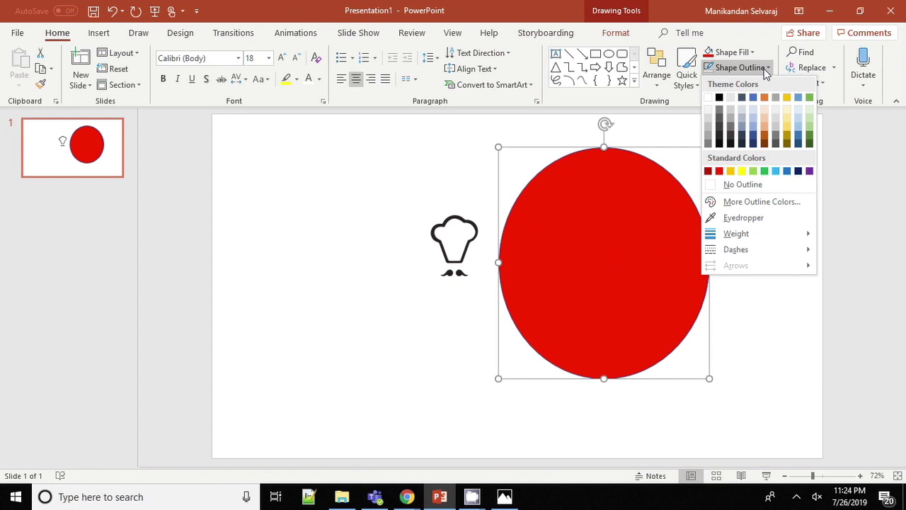
left_click(726, 185)
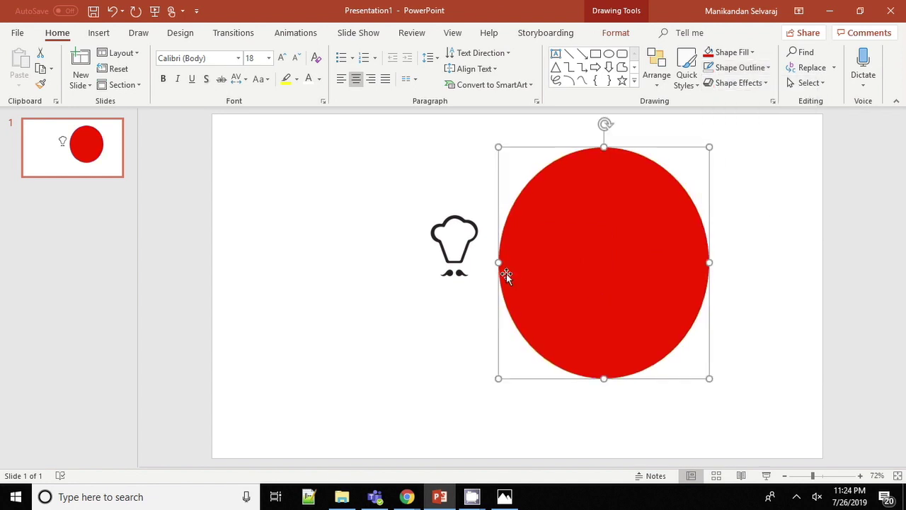
Step: Widen the red circle from its corner handles, growing it left and down
left_click_drag(498, 378, 471, 376)
mouse_move(449, 279)
left_mouse_down()
mouse_move(370, 217)
mouse_move(307, 265)
left_mouse_up()
left_click_drag(609, 260, 583, 263)
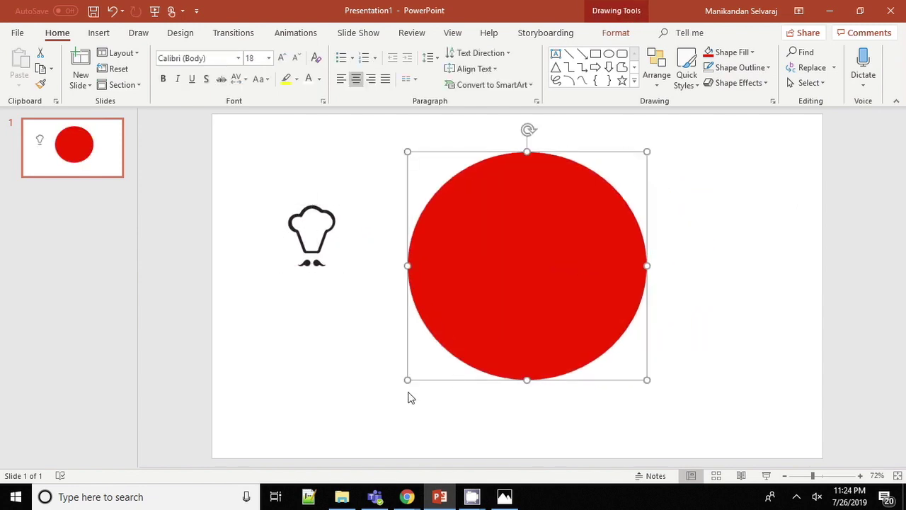
mouse_move(407, 381)
left_mouse_down()
mouse_move(382, 389)
mouse_move(381, 410)
mouse_move(356, 423)
left_mouse_up()
Step: Place the chef hat at the circle's middle, keep the circle in front, and centre it
left_click_drag(310, 237, 492, 279)
right_click(492, 279)
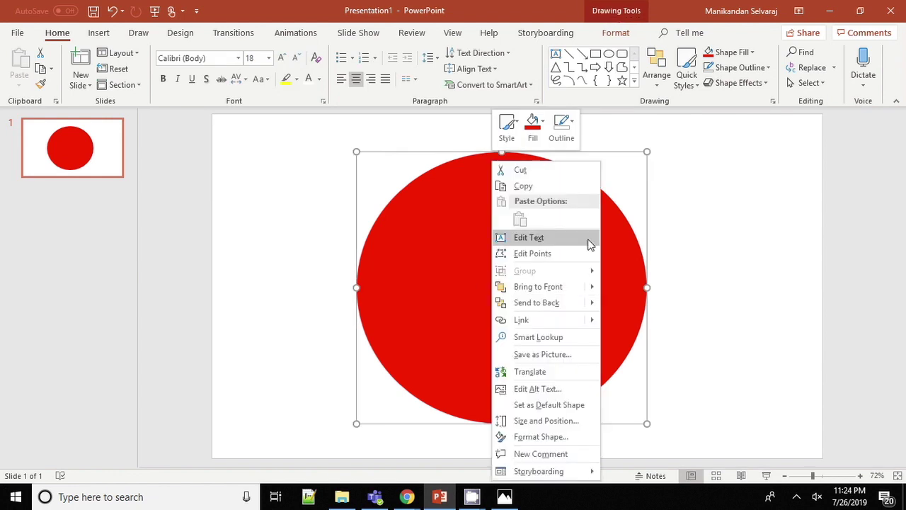
left_click(557, 290)
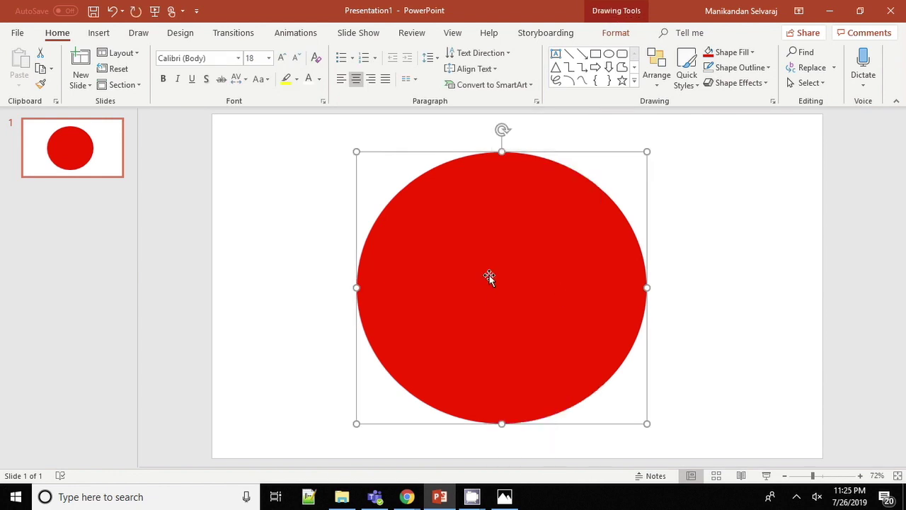
left_click_drag(431, 303, 459, 290)
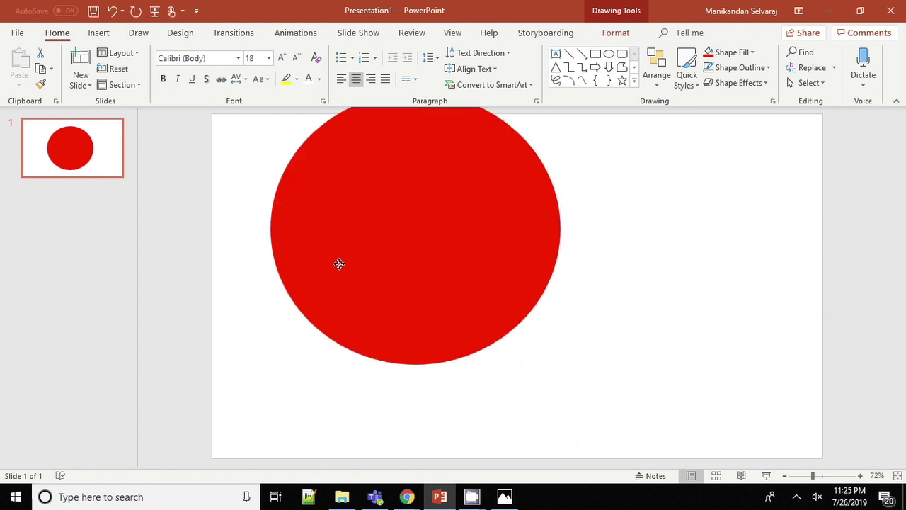
right_click(506, 245)
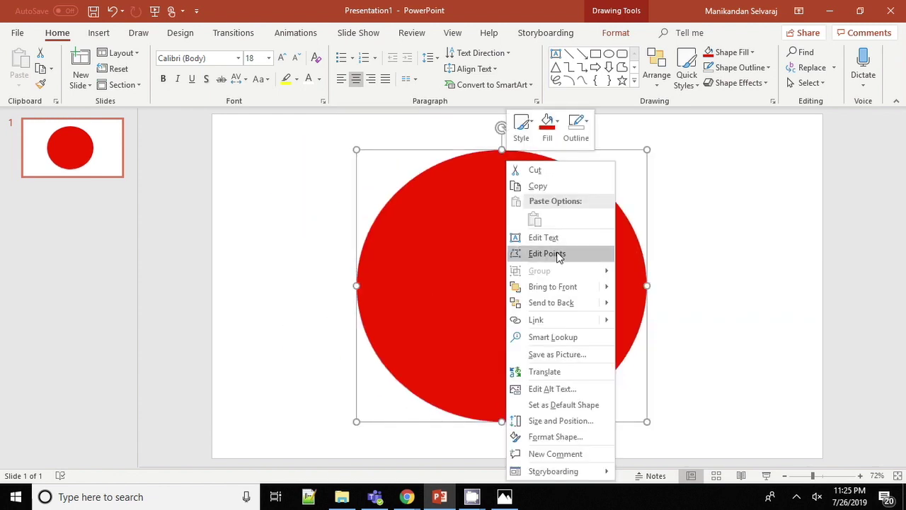
Step: Send the red circle to the back so the chef hat shows in front
left_click(561, 304)
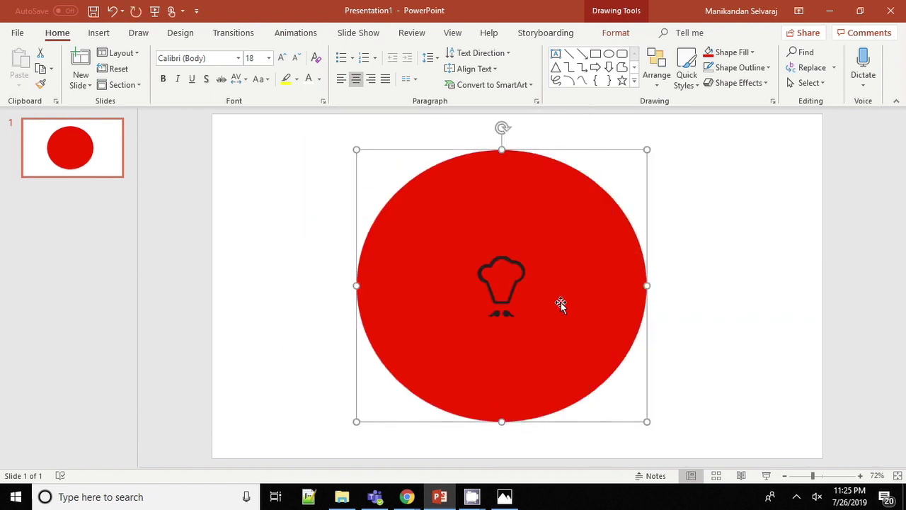
left_click(495, 288)
left_click_drag(496, 288, 481, 245)
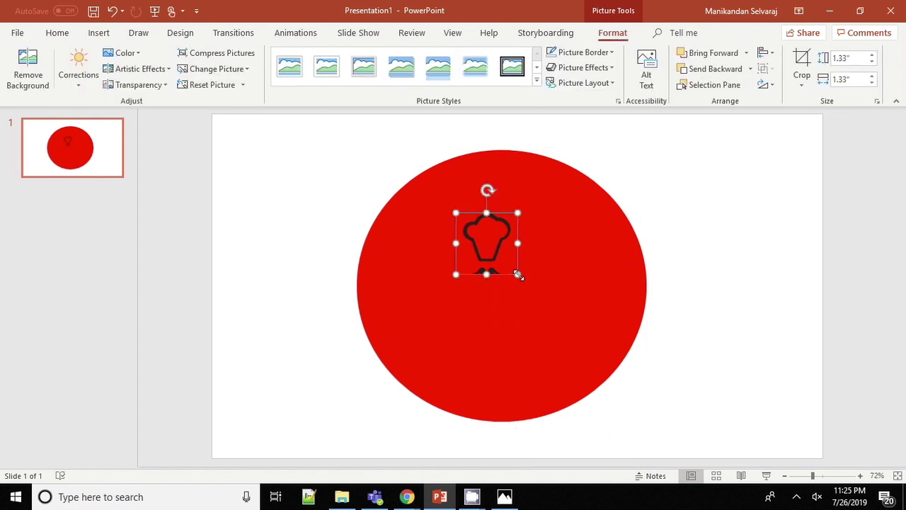
Step: Enlarge the chef hat to about 4.87 inches and centre it inside the circle
left_click_drag(518, 275, 618, 373)
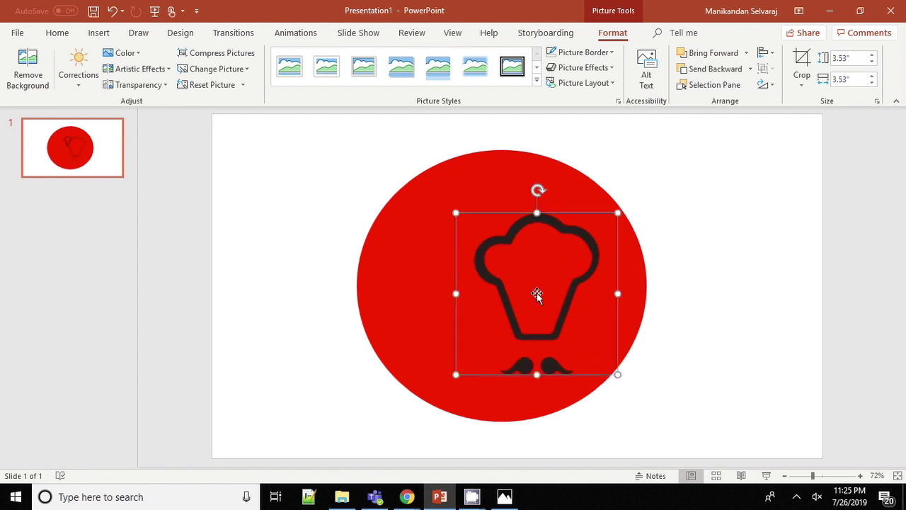
left_click_drag(537, 292, 499, 265)
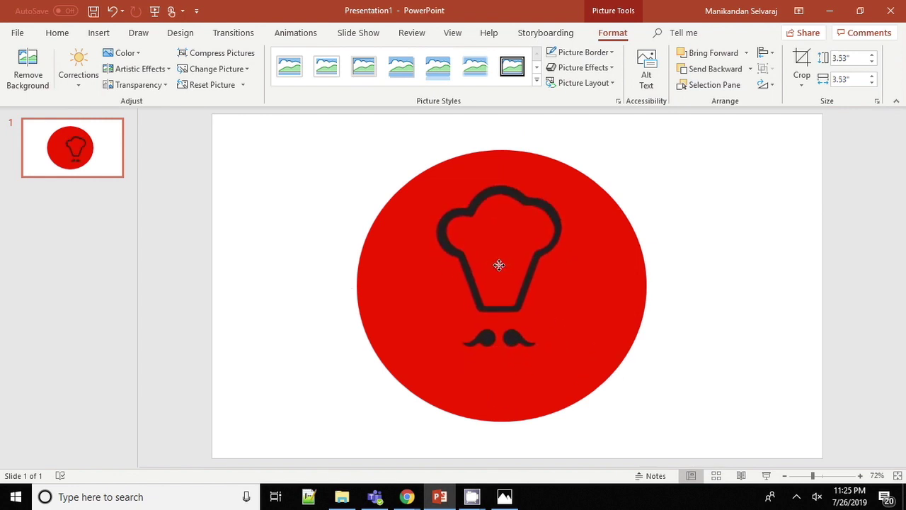
left_click_drag(500, 265, 503, 274)
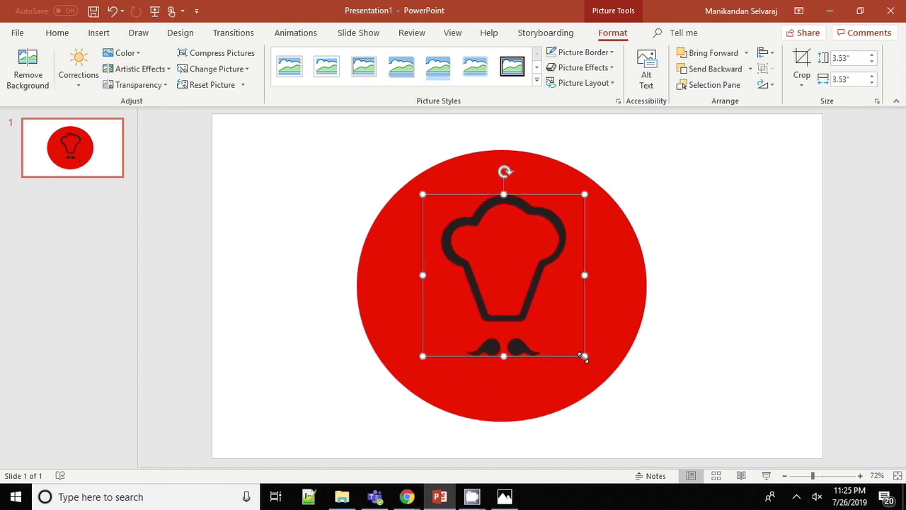
left_click_drag(584, 356, 625, 396)
left_click_drag(556, 326, 506, 281)
left_click_drag(601, 381, 621, 401)
left_click_drag(525, 356, 499, 316)
left_click(708, 241)
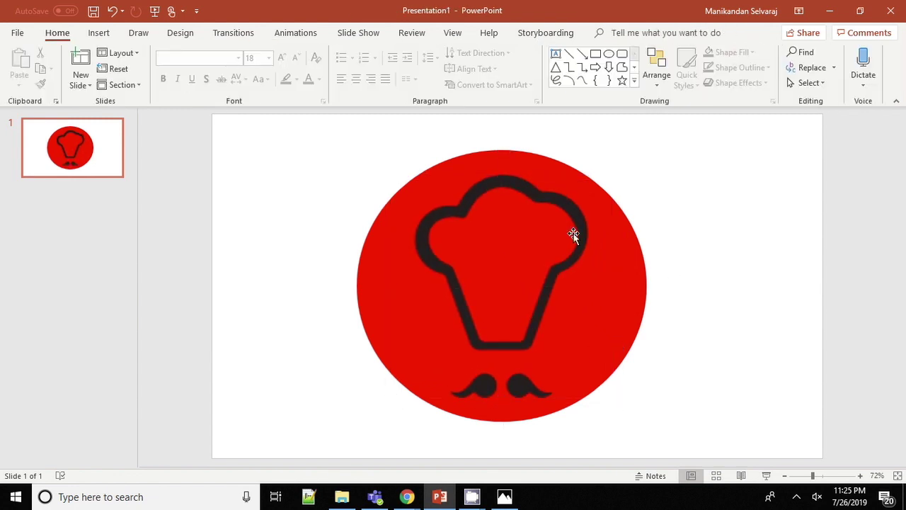
left_click(347, 498)
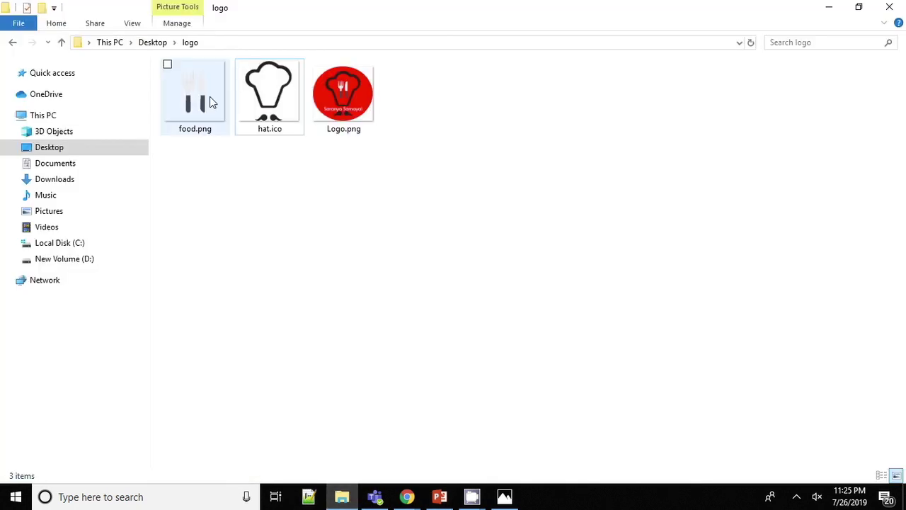
Step: Drag food.png toward PowerPoint, close the Logo.png preview, and return to the presentation
left_click_drag(210, 102, 524, 505)
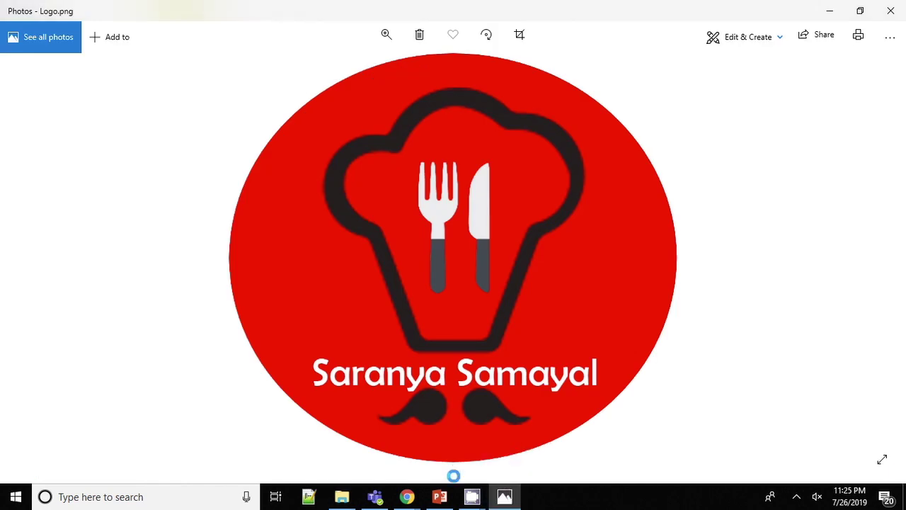
left_click_drag(523, 504, 436, 499)
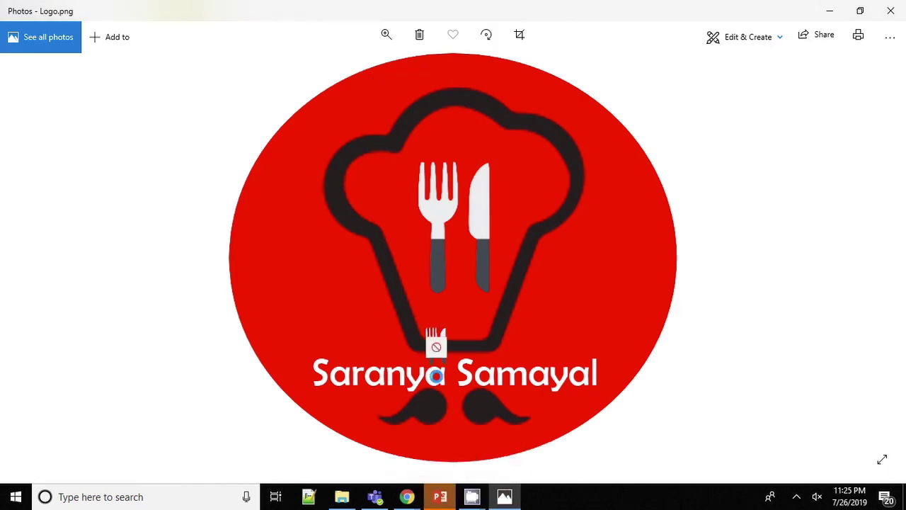
left_click_drag(436, 497, 698, 312)
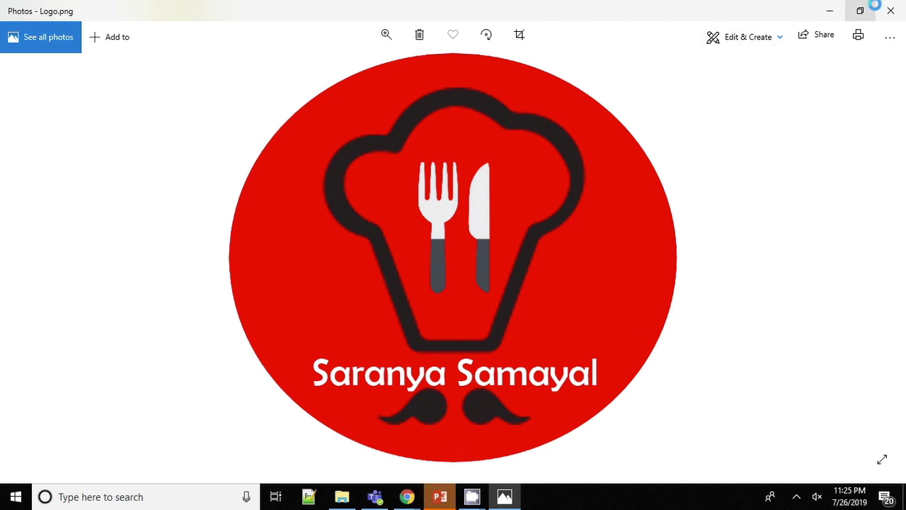
left_click(891, 11)
left_click(438, 500)
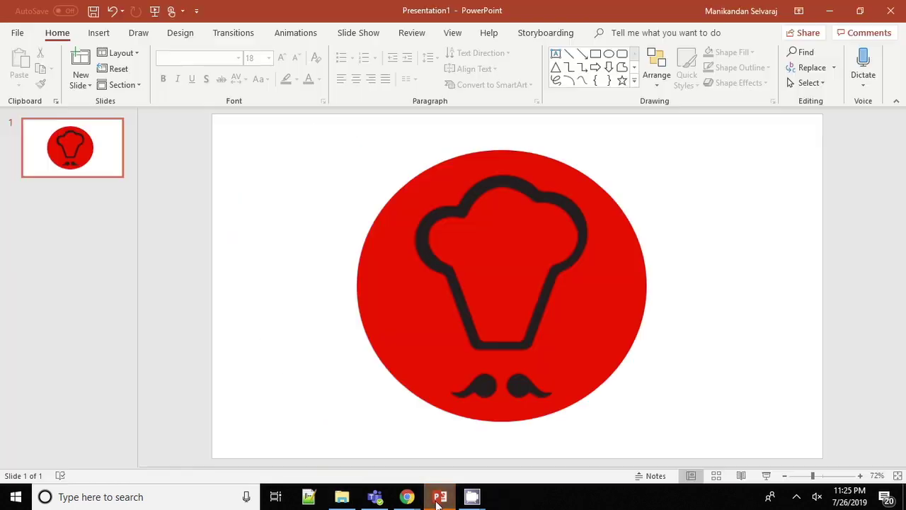
Step: Drag the food.png fork-and-knife picture from File Explorer onto the slide
left_click(438, 499)
left_click_drag(179, 85, 441, 497)
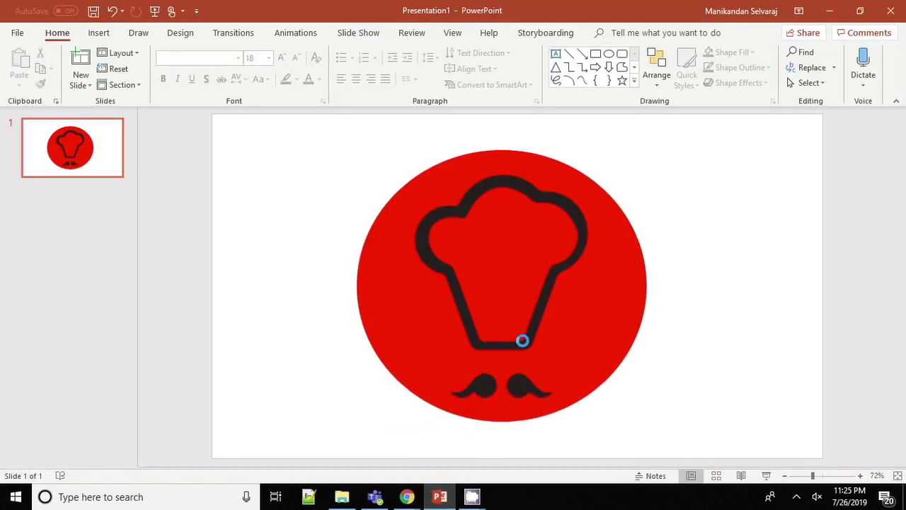
left_click_drag(441, 497, 520, 342)
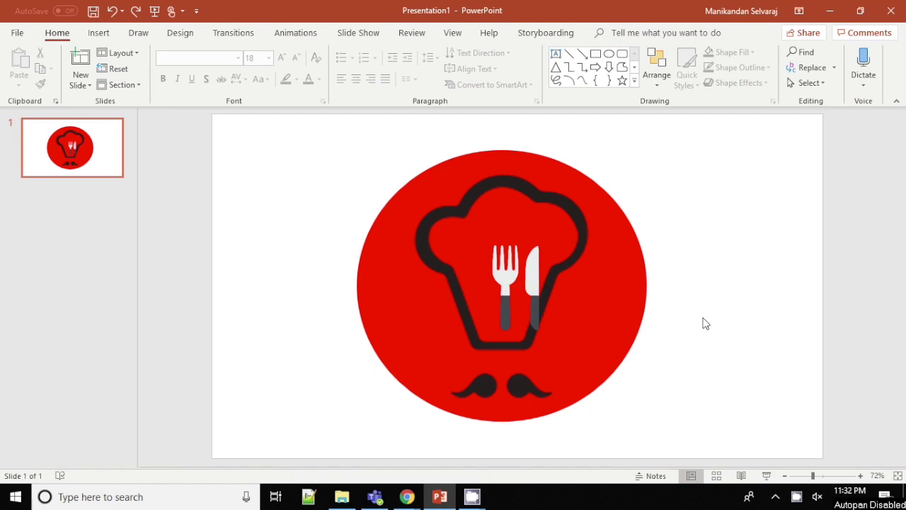
Step: Nudge the fork-and-knife picture into the chef hat and add a text box beside the logo
key("ctrl+z")
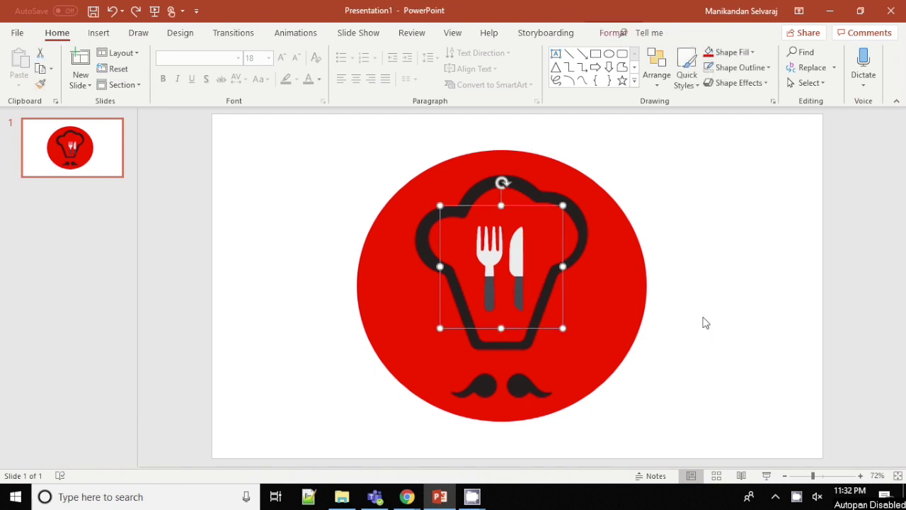
key("ctrl+z")
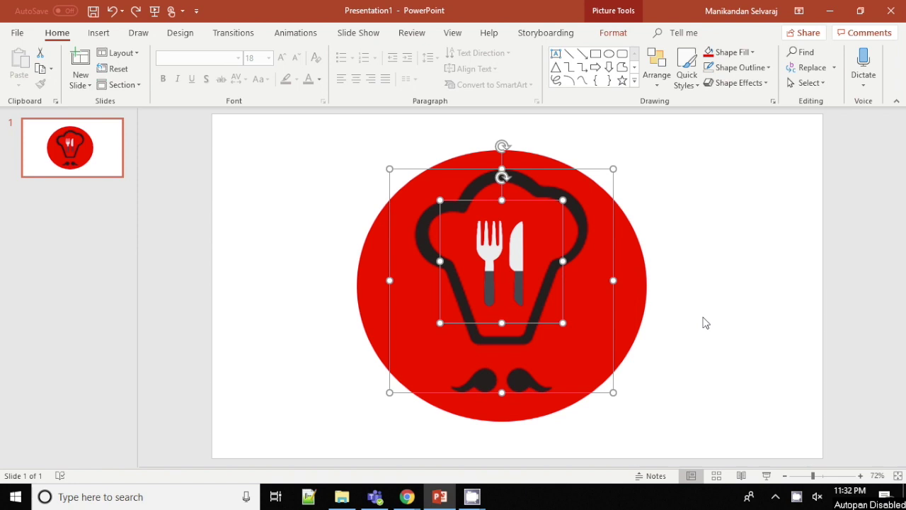
key("ctrl+z")
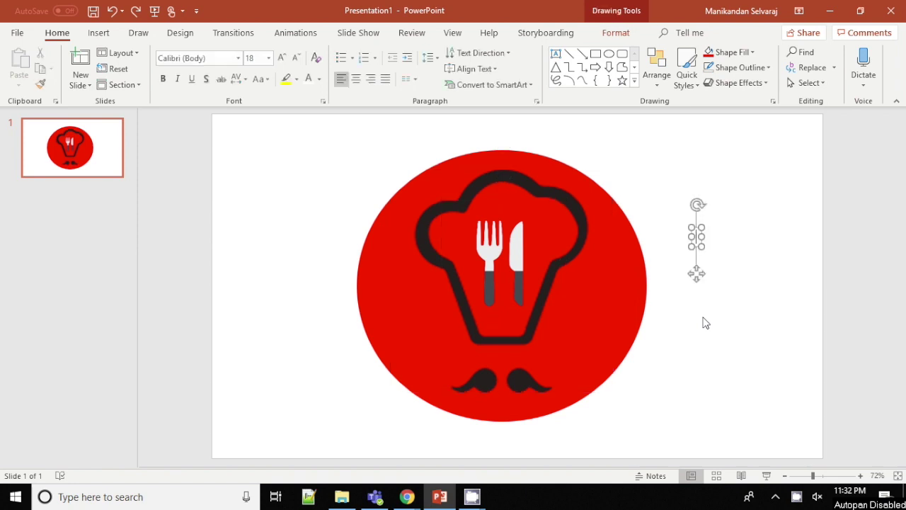
Step: Enter 'Saranya Samayal' in the text box and set it to 44 pt
key("ctrl+z")
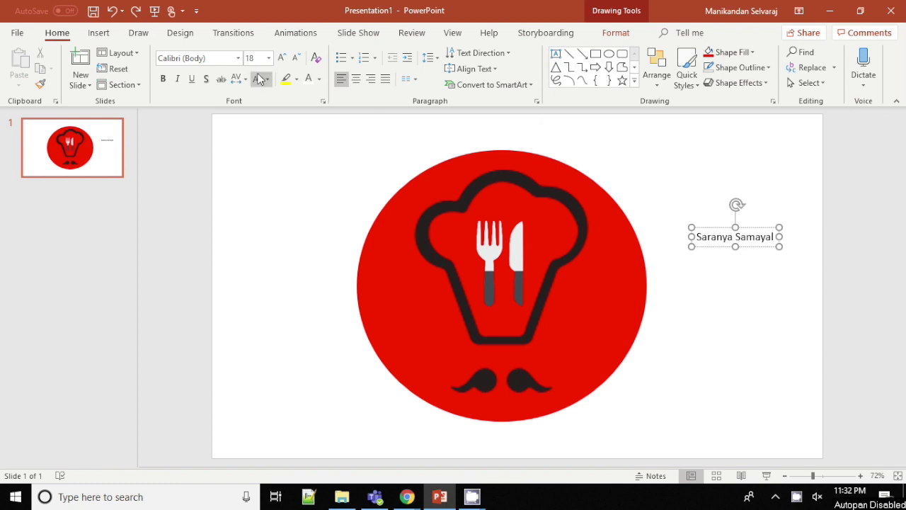
key("ctrl+a")
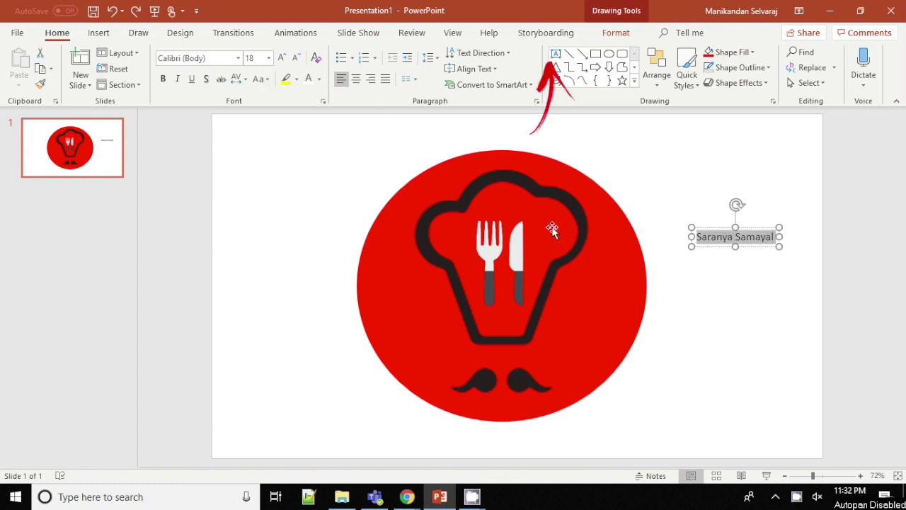
left_click(268, 58)
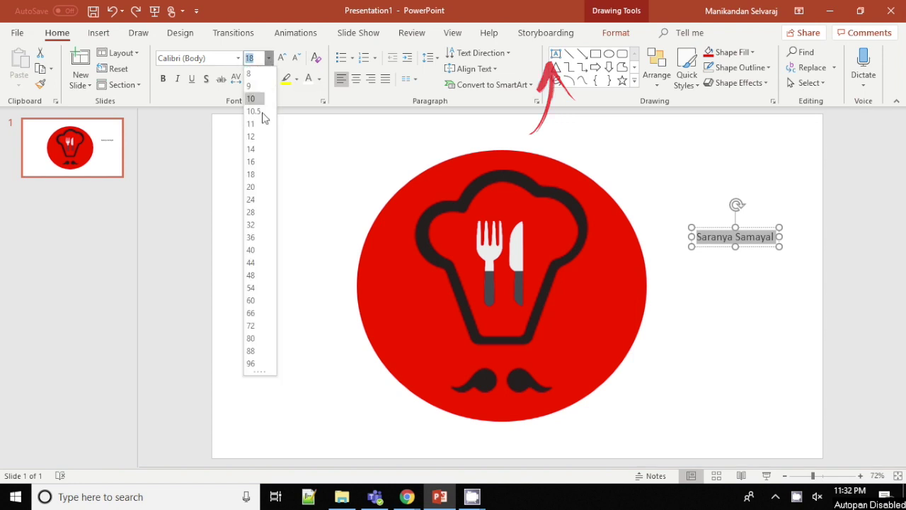
left_click(252, 262)
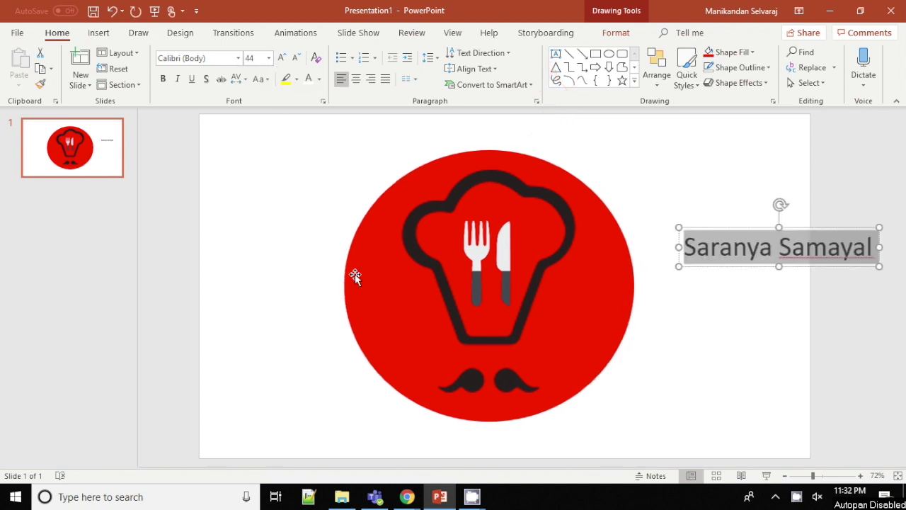
Step: Move the brand text onto the lower red circle above the mustache and make it white
left_click(697, 198)
left_click(680, 240)
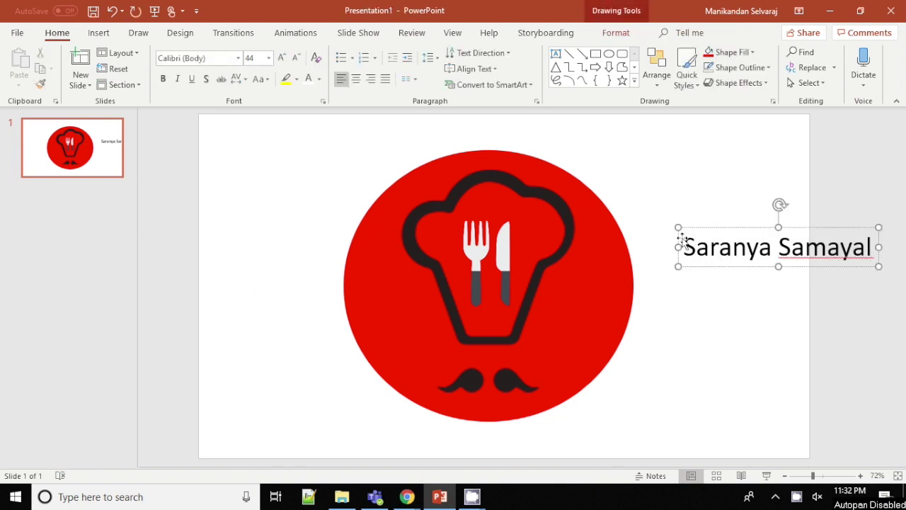
left_click_drag(682, 241, 393, 342)
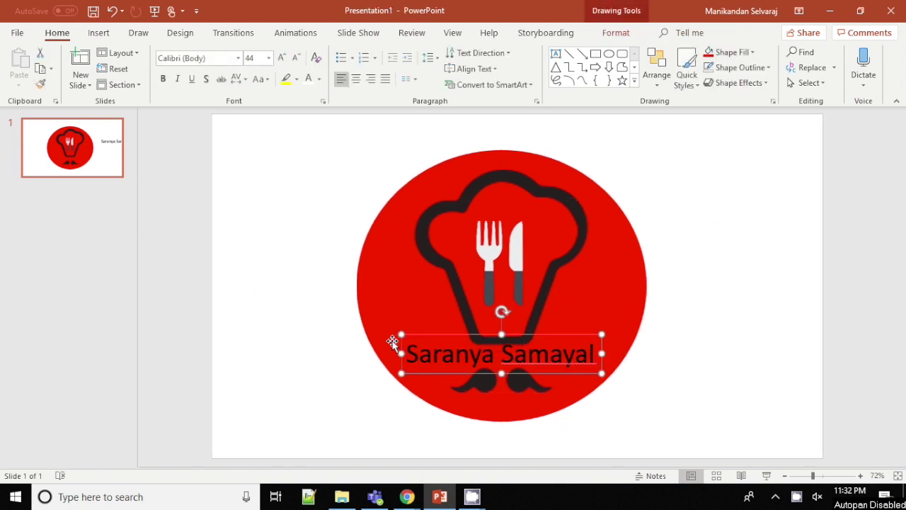
left_click(309, 78)
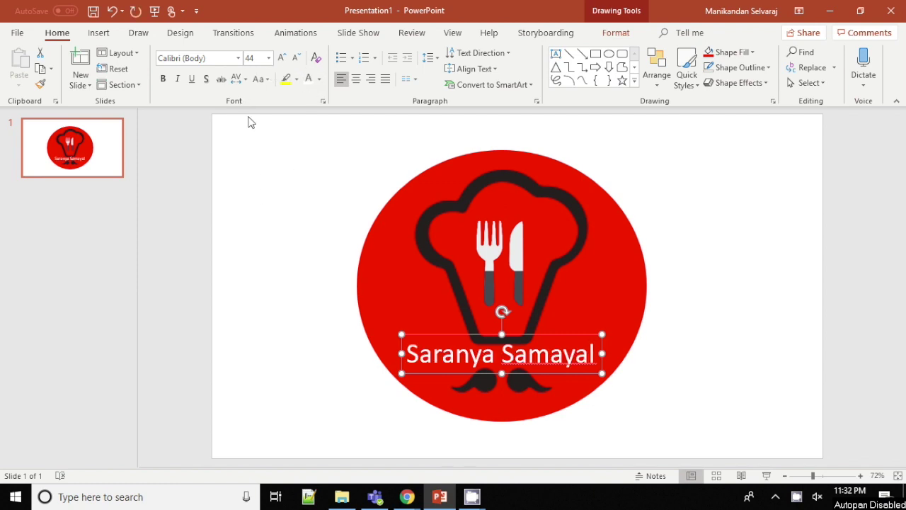
left_click(238, 58)
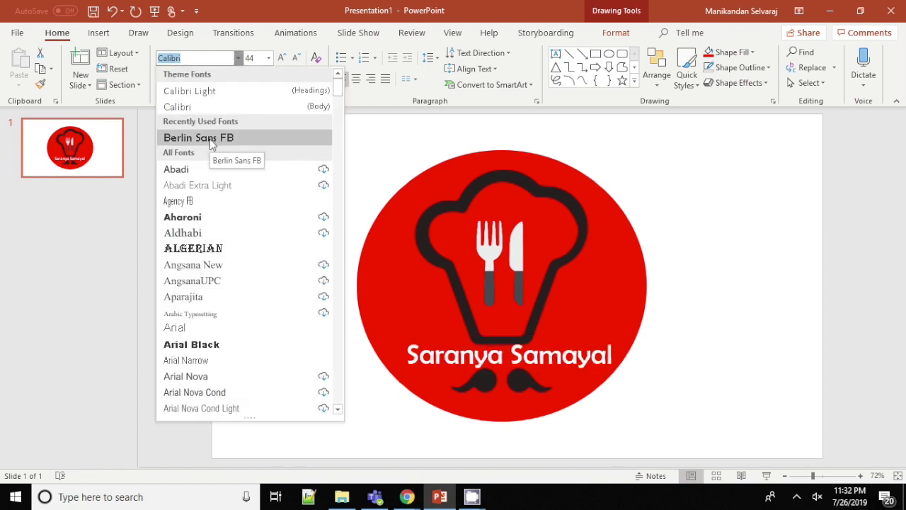
Step: Set the brand text in Berlin Sans FB and adjust the fork-and-knife picture's size
left_click(210, 139)
left_click(734, 303)
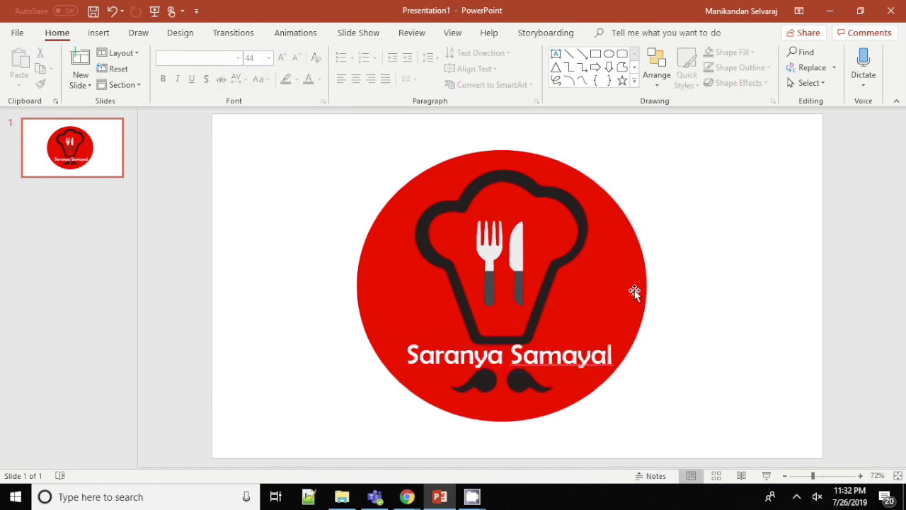
left_click(536, 280)
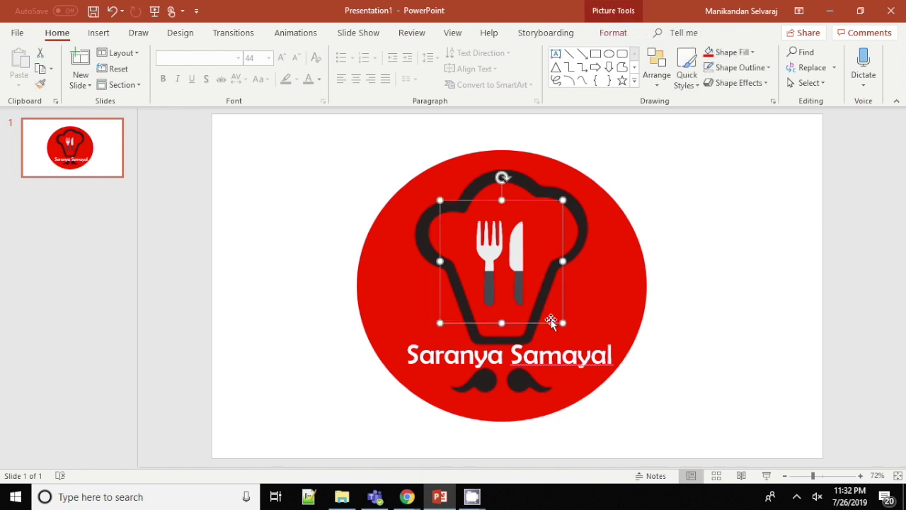
left_click(621, 281)
left_click(566, 232)
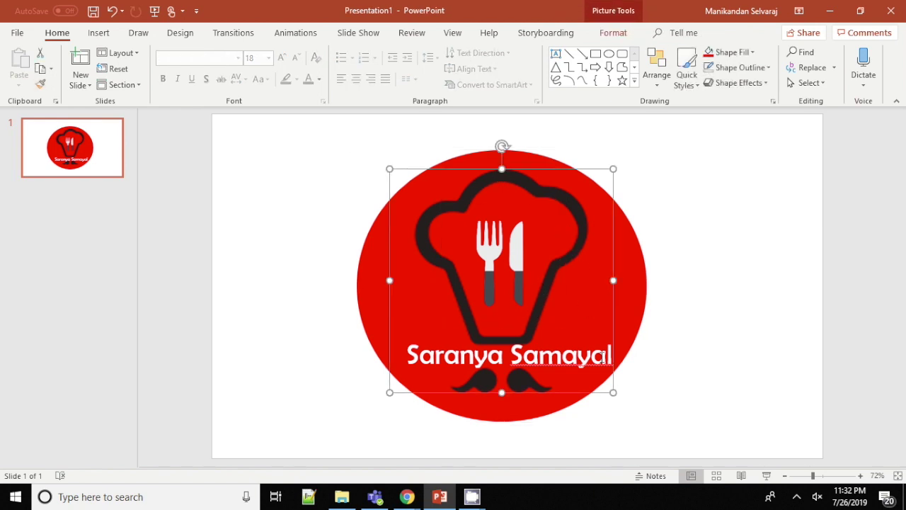
left_click_drag(613, 393, 609, 391)
Step: Enlarge the red circle slightly behind the hat, then select every part of the logo
left_click(609, 389)
left_click(672, 325)
left_click(627, 283)
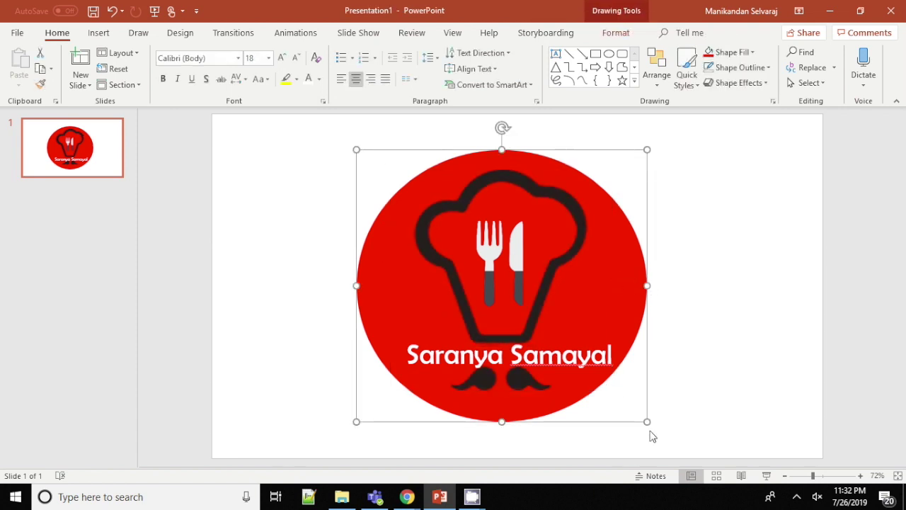
left_click_drag(648, 421, 650, 426)
left_click(711, 352)
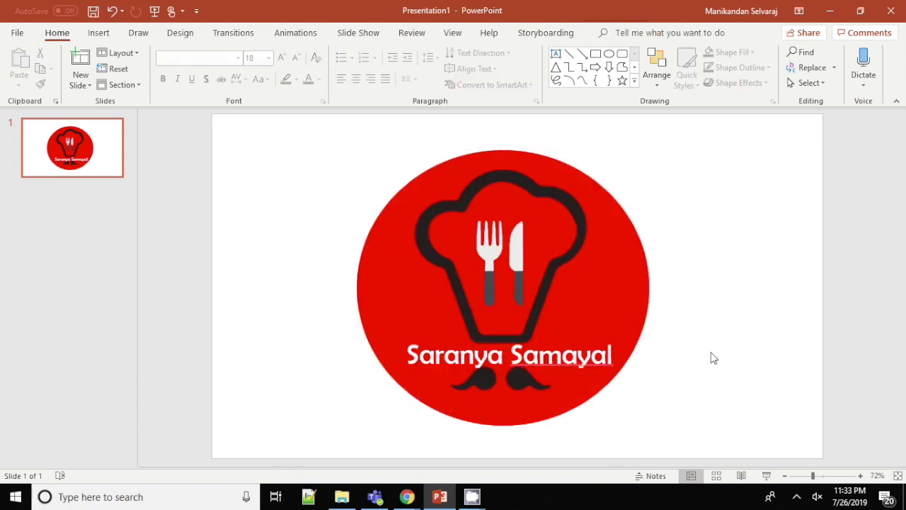
key("ctrl+a")
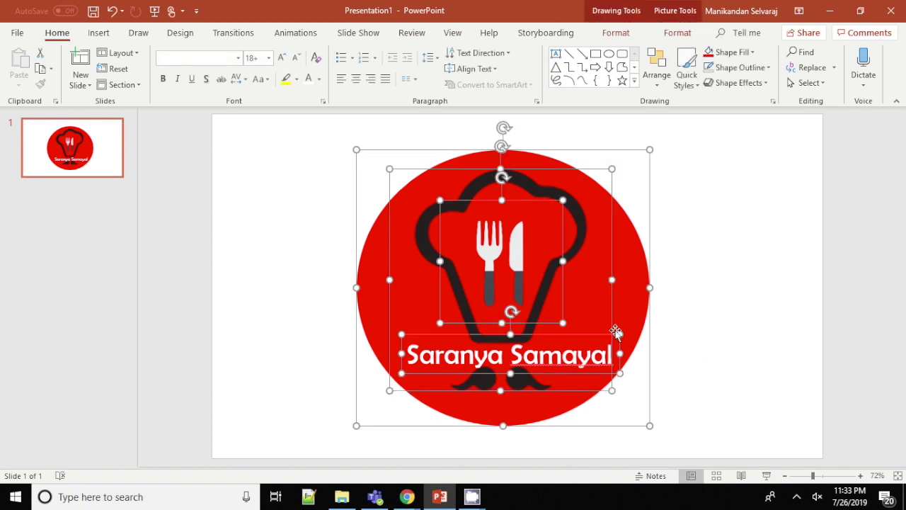
Step: Select every logo part and save them as a PNG picture named Logo in the logo folder
left_click_drag(427, 273, 577, 277)
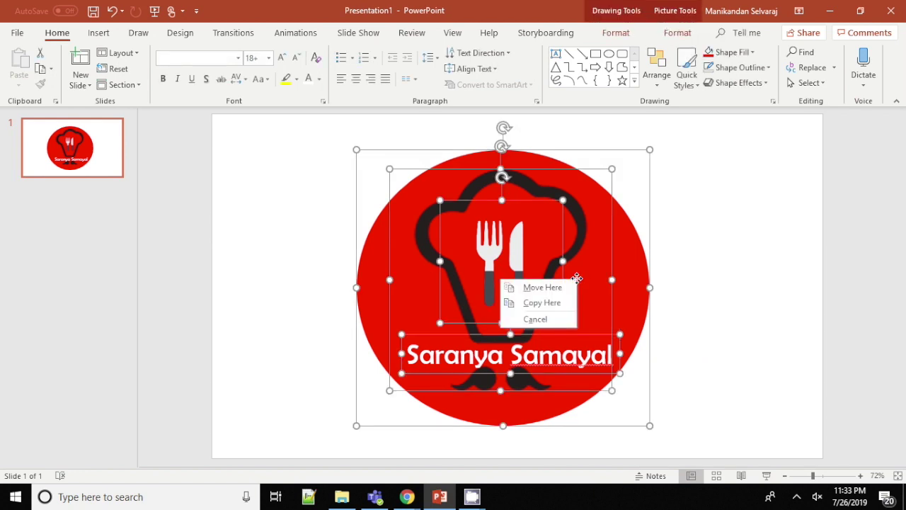
key("Escape")
right_click(602, 229)
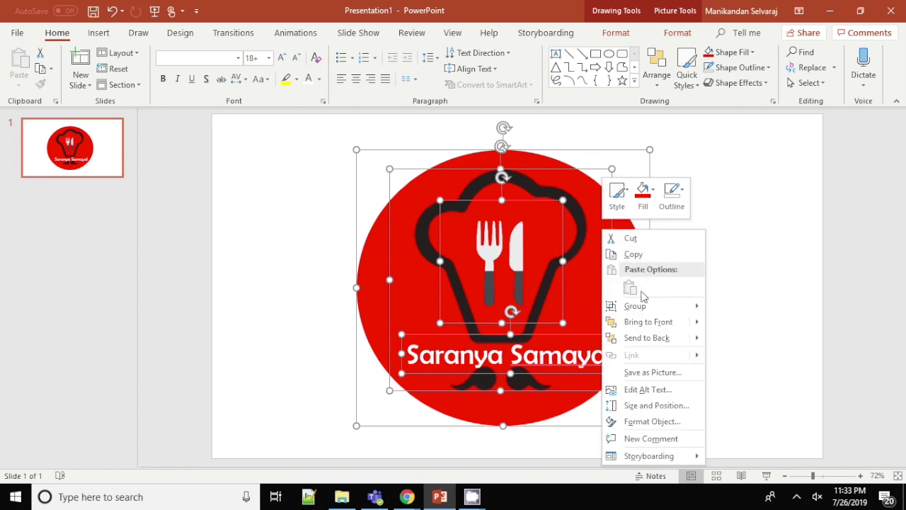
left_click(656, 376)
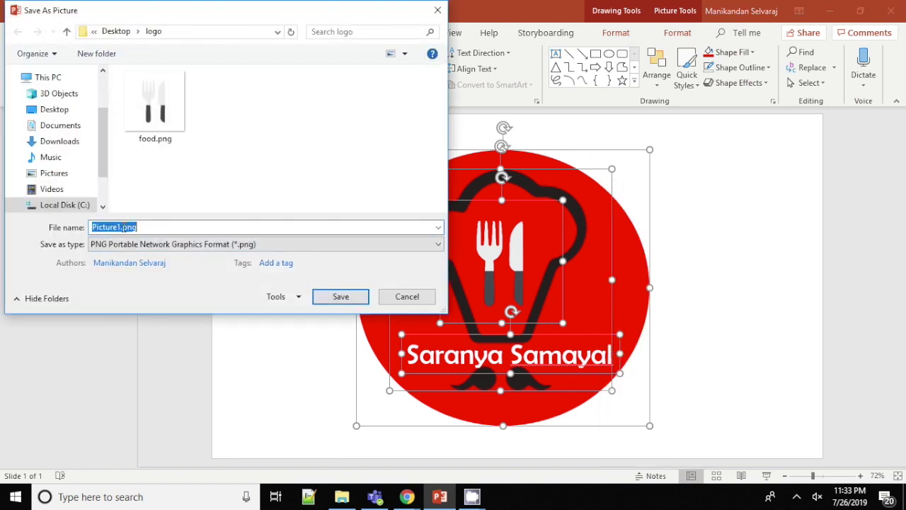
left_click(122, 227)
key("shift+Home")
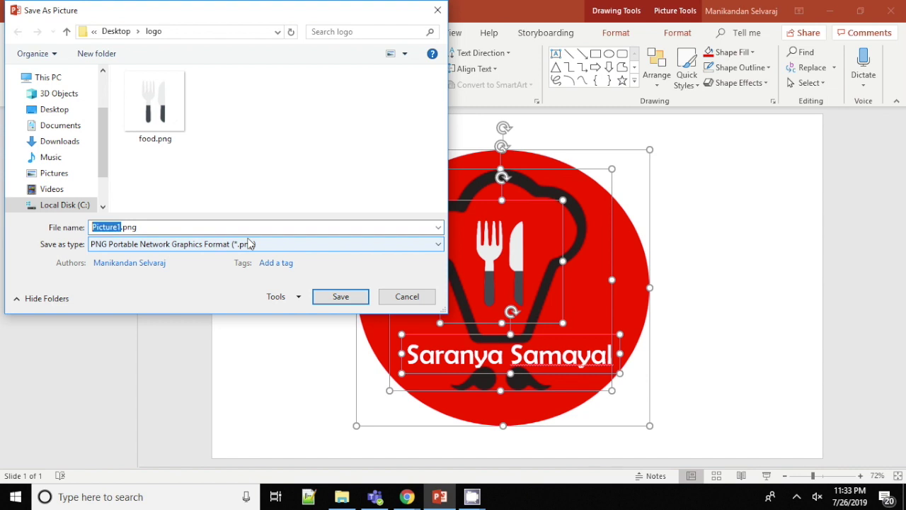
type("Logo")
key("Return")
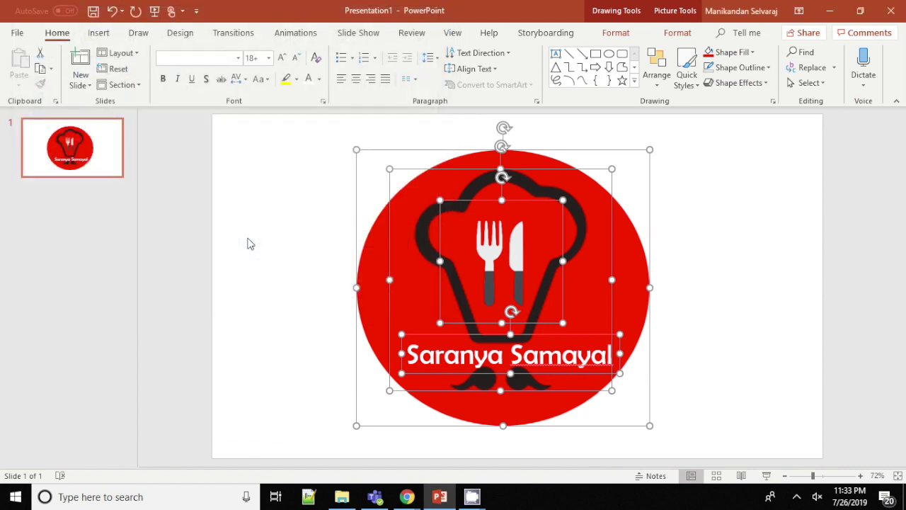
left_click(248, 244)
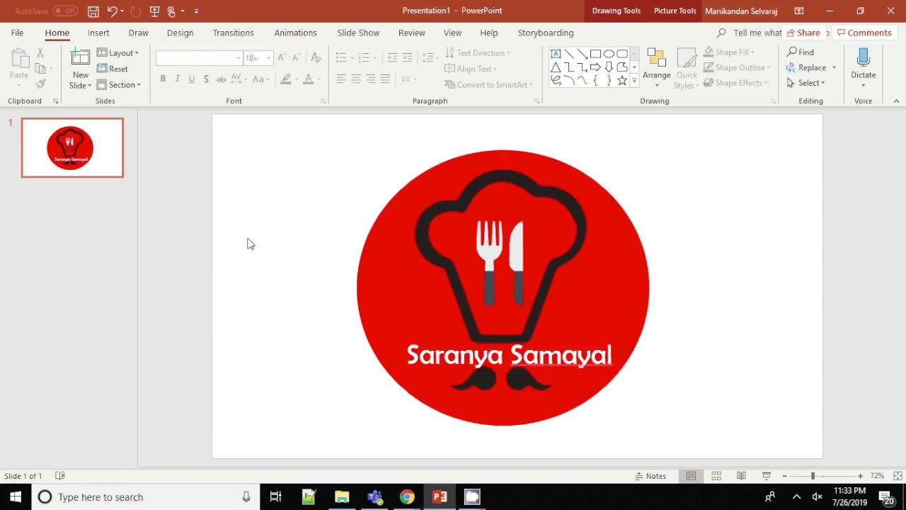
Step: Open Logo.png from the Desktop logo folder to view the finished red logo in Photos
left_click(342, 497)
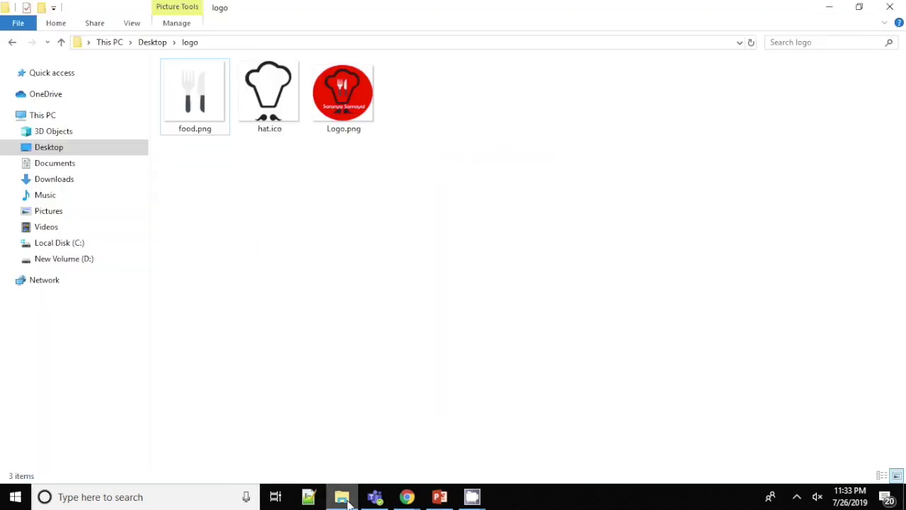
double_click(342, 93)
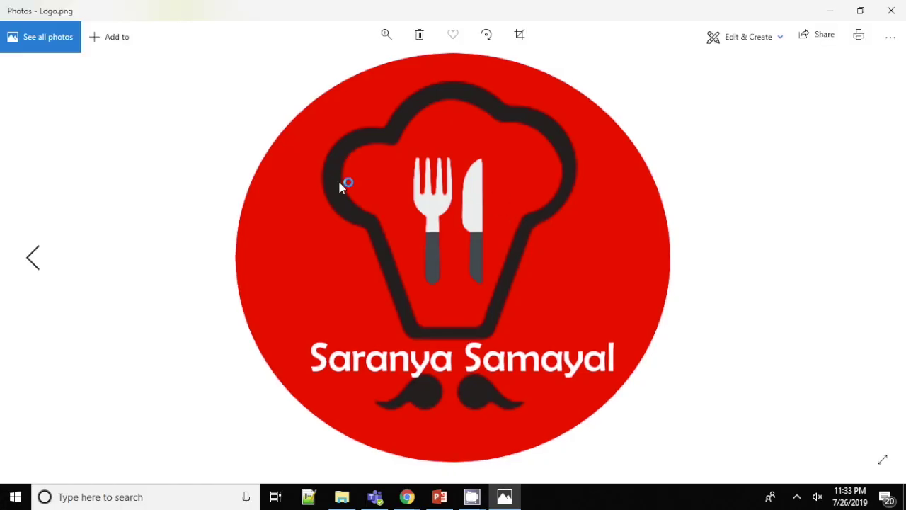